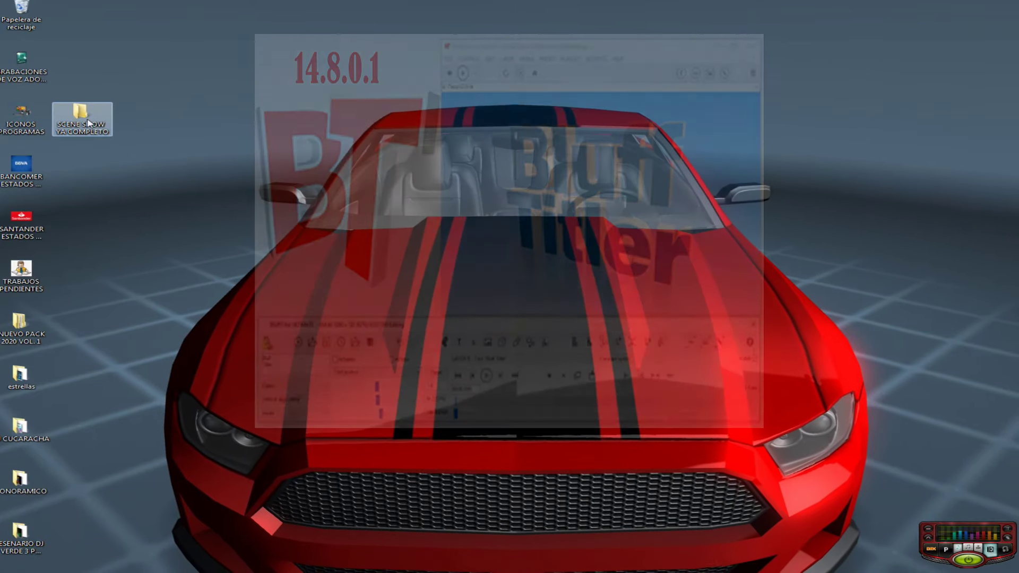
Open SCENE SHOW COMPLETO.bt from the SCENE SHOW YA COMPLETO folder, declining each missing-file prompt
right_click(87, 121)
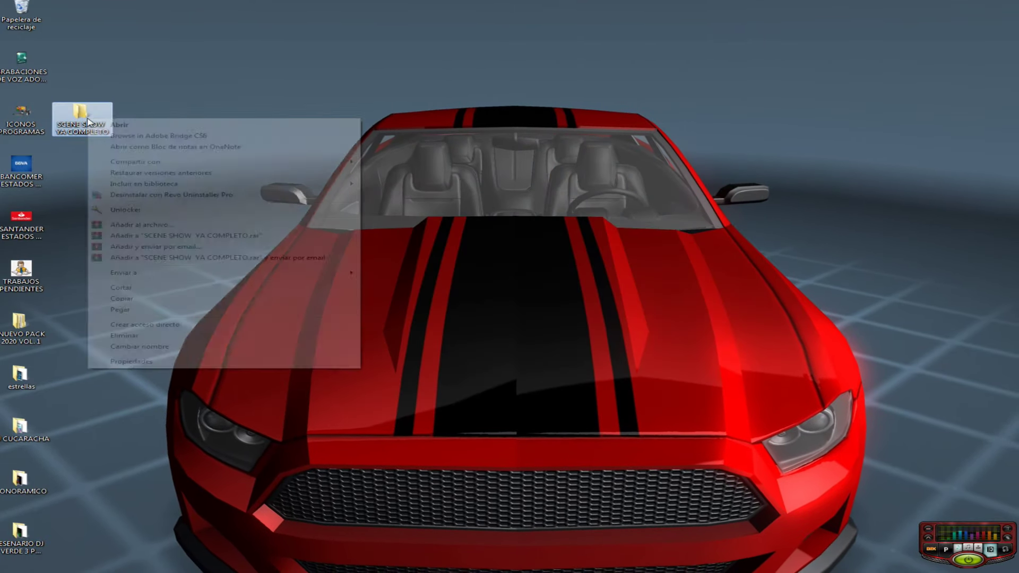
left_click(96, 124)
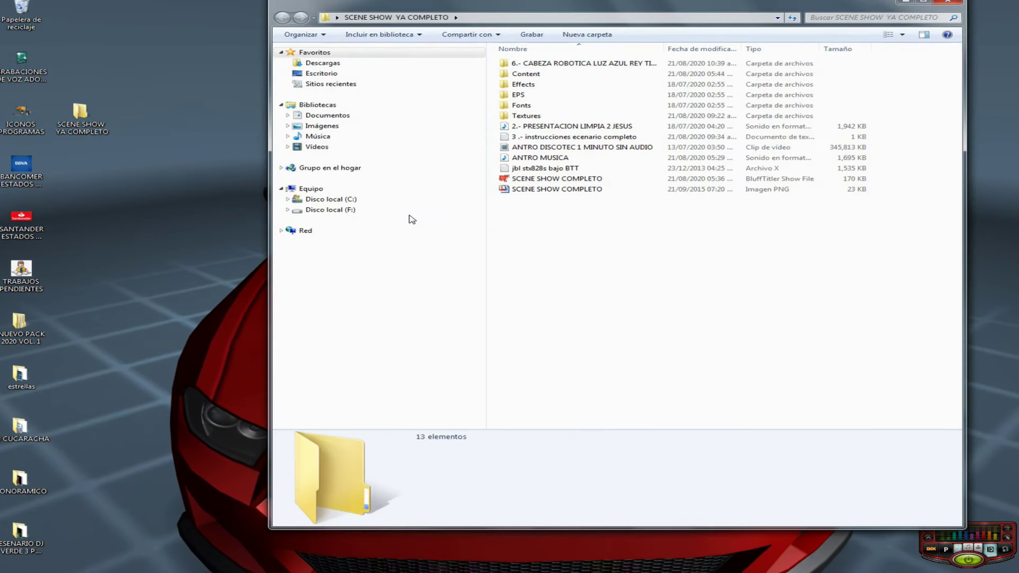
right_click(530, 182)
left_click(558, 185)
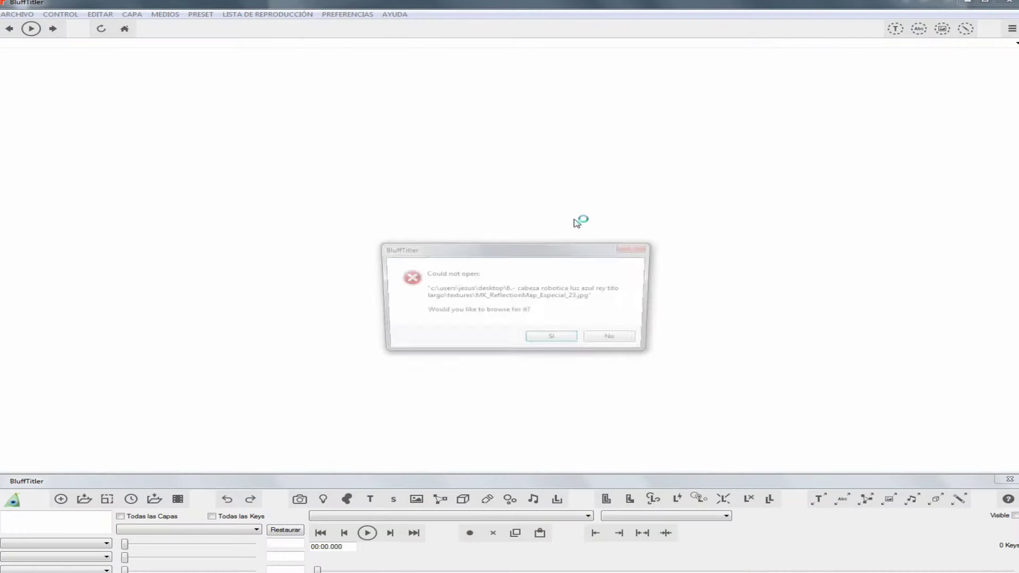
left_click(603, 342)
left_click(614, 344)
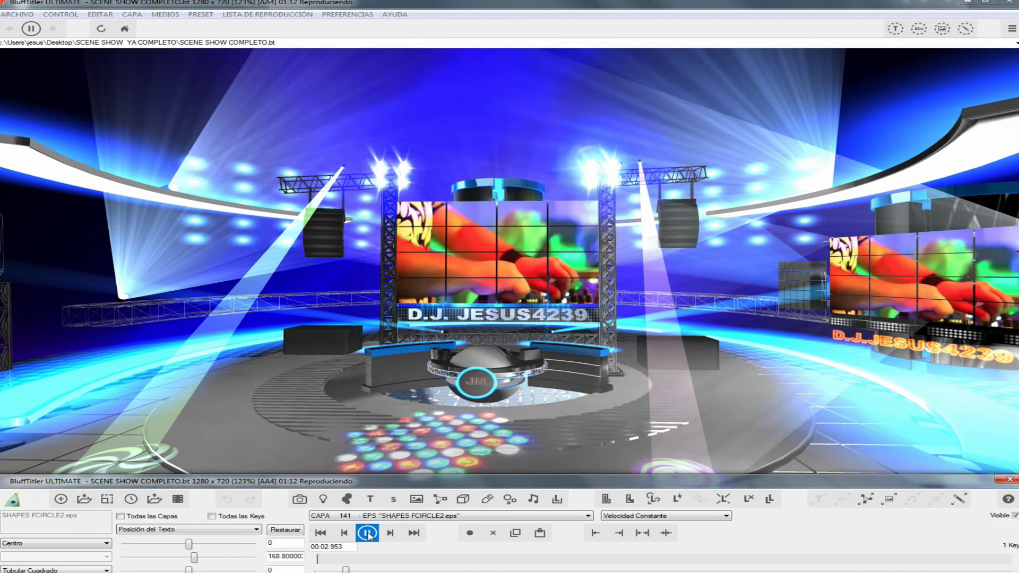
Rewind the show and edit the trailing digits of the CAPA 80 'D.J. JESUS4239' text layer
left_click(322, 533)
left_click(322, 533)
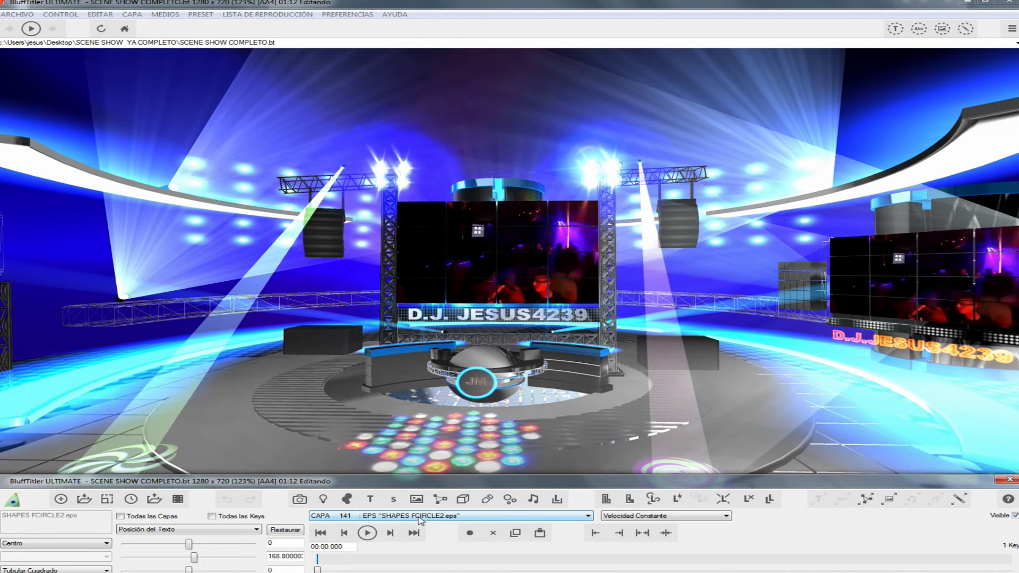
left_click(420, 517)
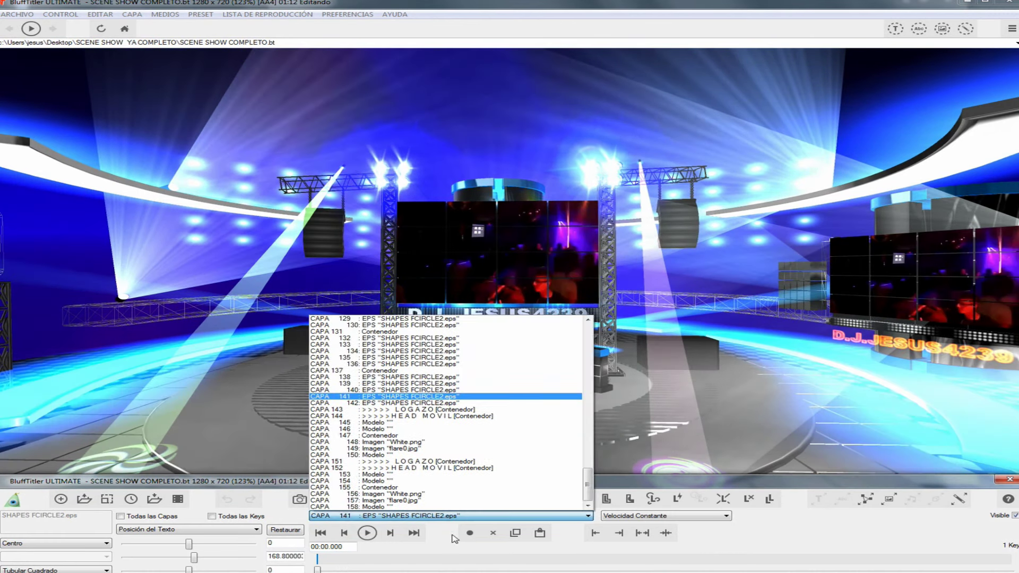
scroll(426, 438, "up", 10)
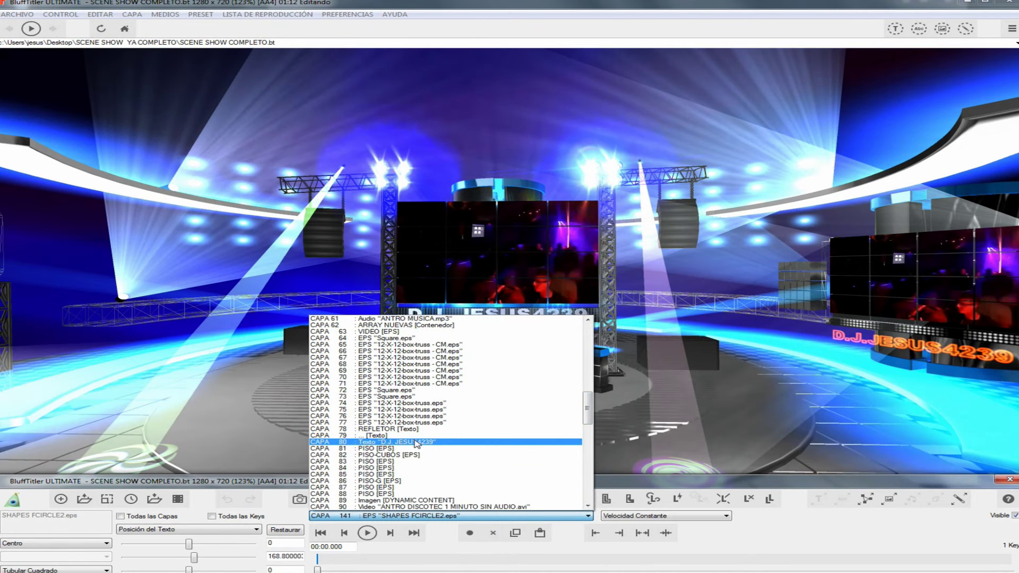
left_click(426, 442)
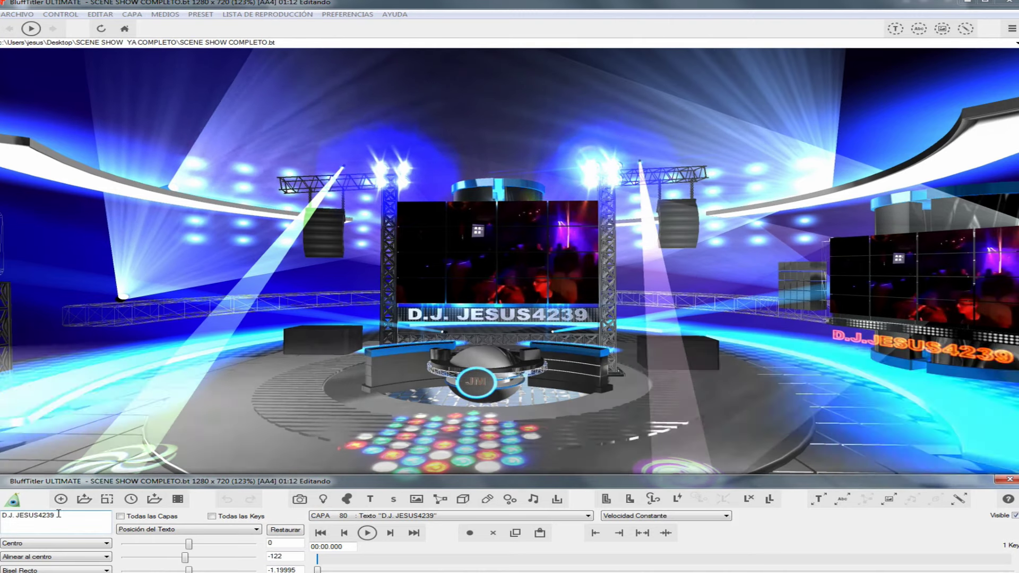
key("BackSpace")
key("BackSpace")
key("BackSpace")
key("BackSpace")
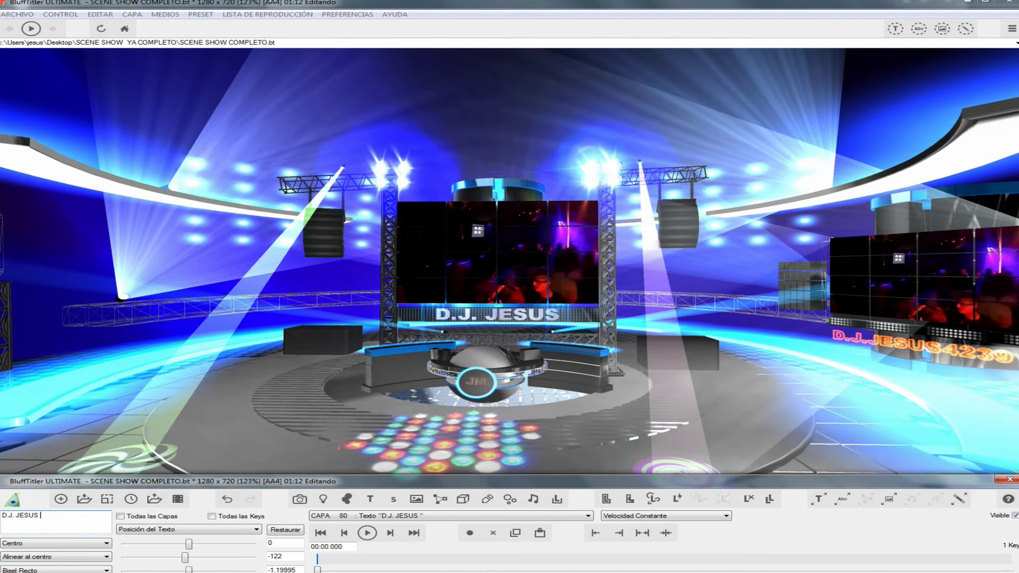
key("BackSpace")
type("4239")
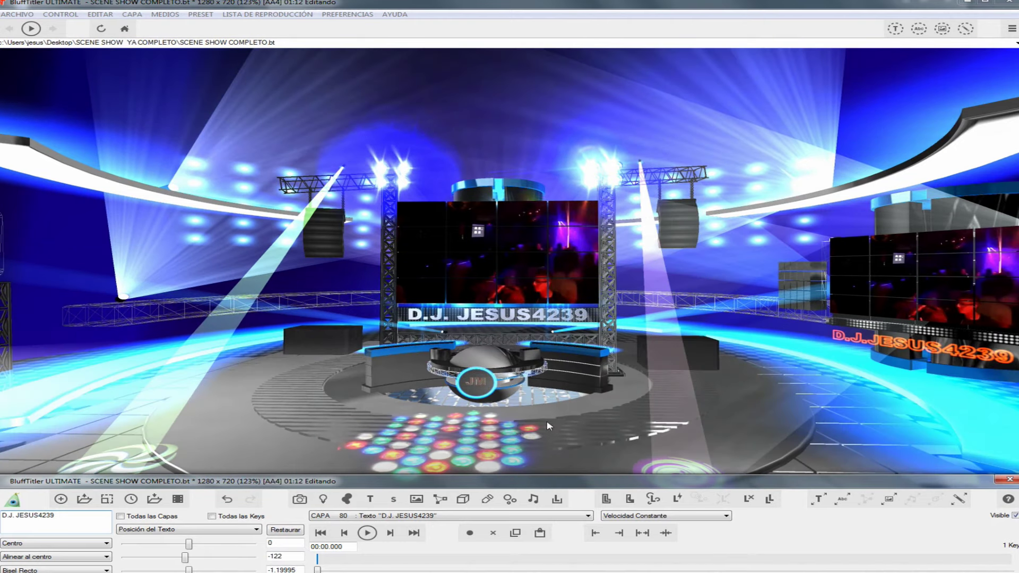
Select the side-screen 'D.J.JESUS4239' text layer and edit the trailing digits of its name
left_click(469, 516)
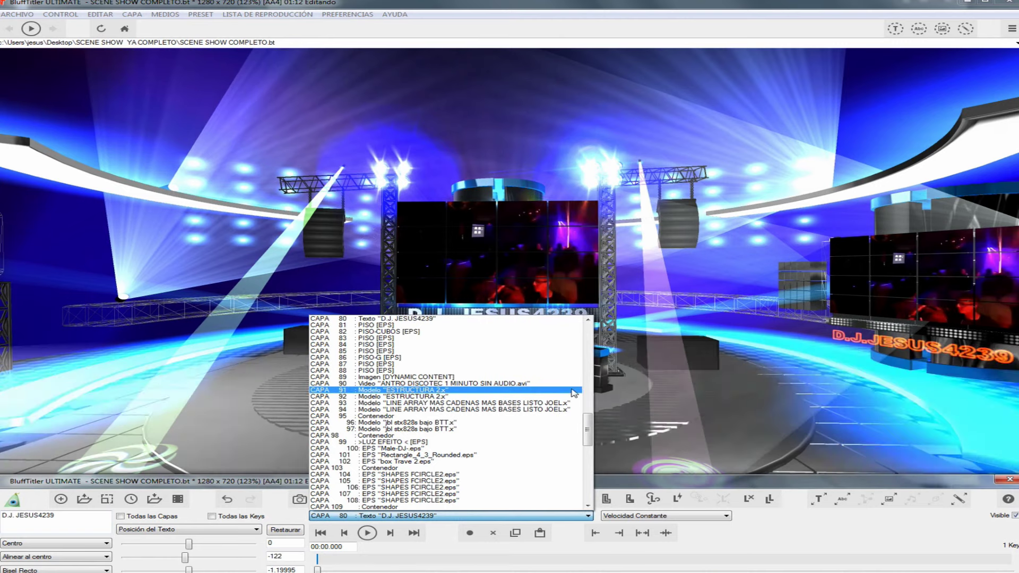
left_click_drag(588, 425, 586, 449)
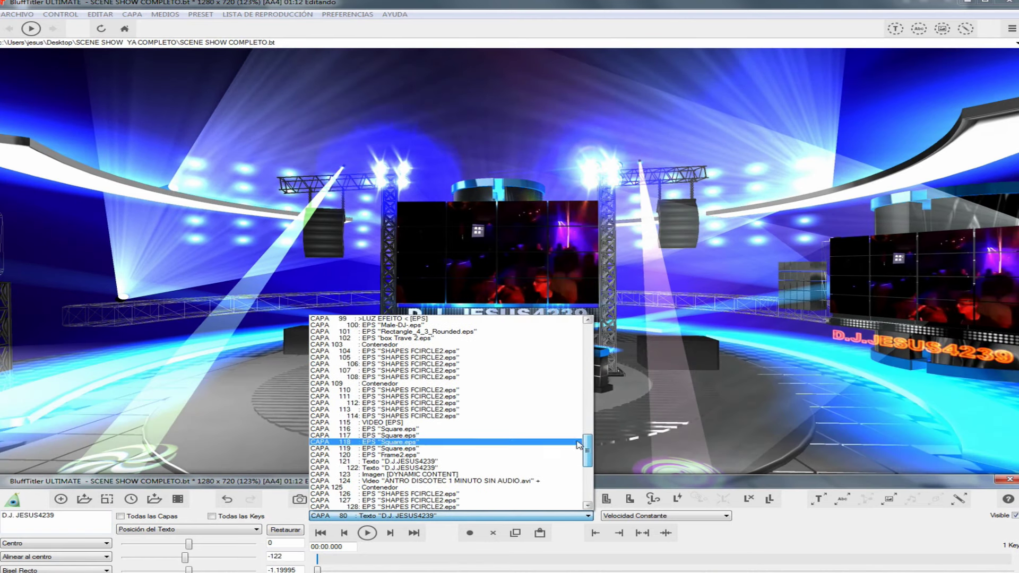
left_click(427, 462)
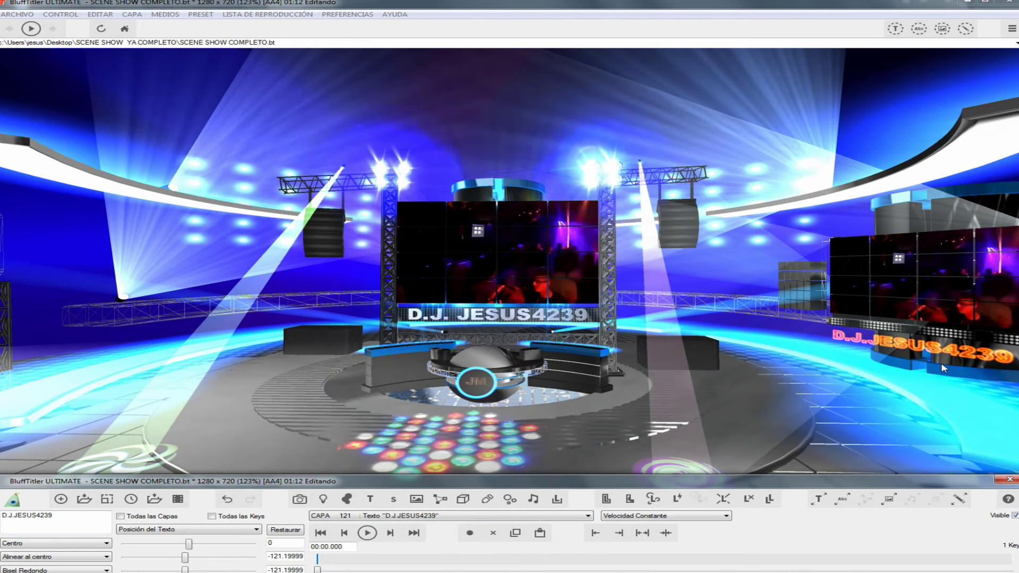
left_click(56, 516)
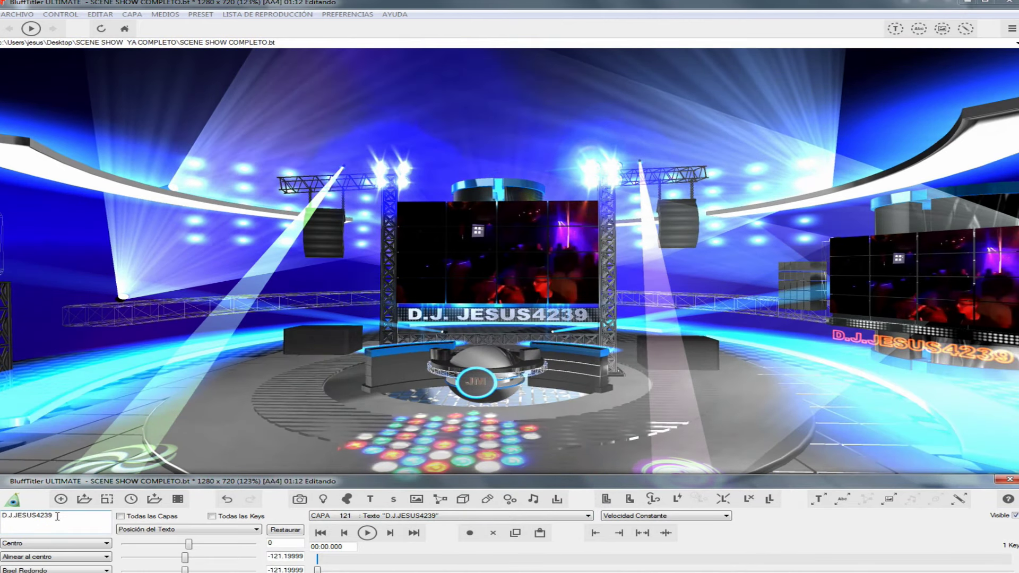
key("BackSpace")
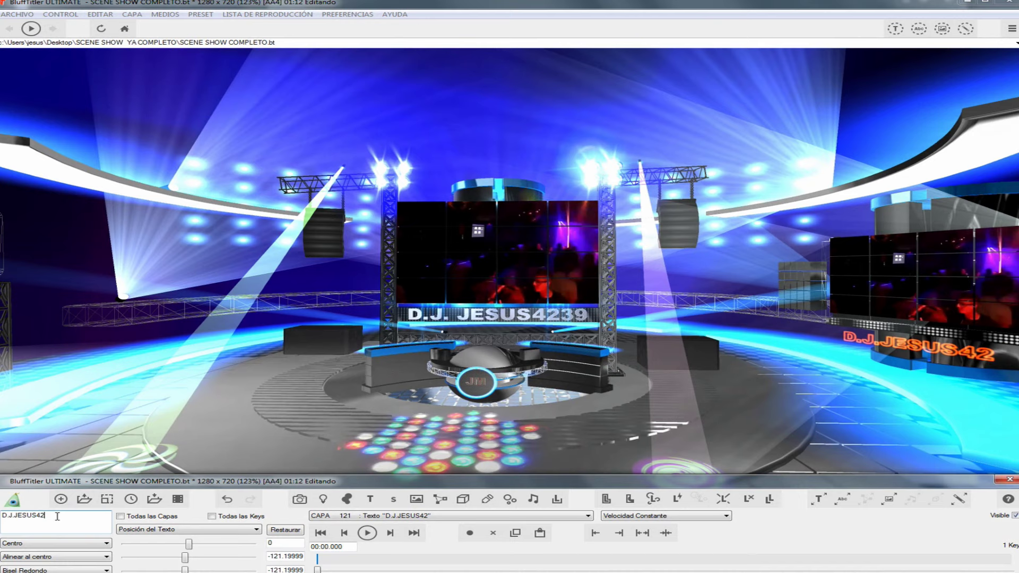
key("BackSpace")
key("BackSpace")
key("BackSpace")
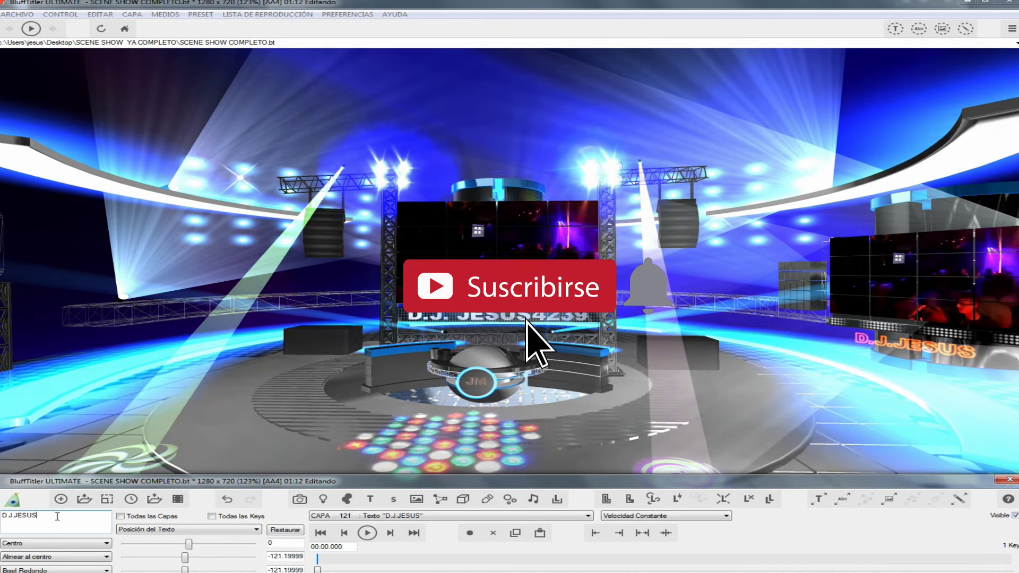
type("423")
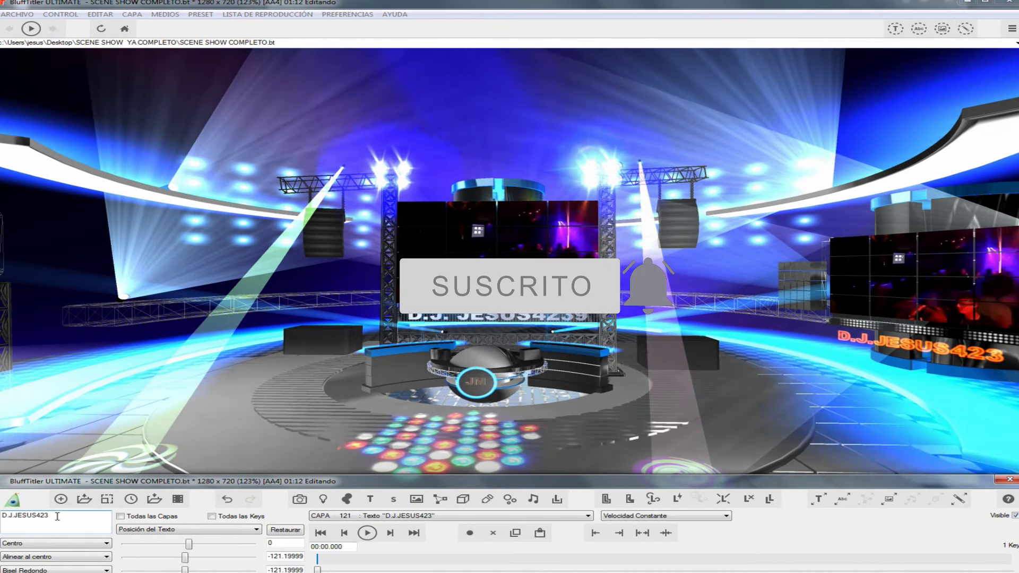
type("9")
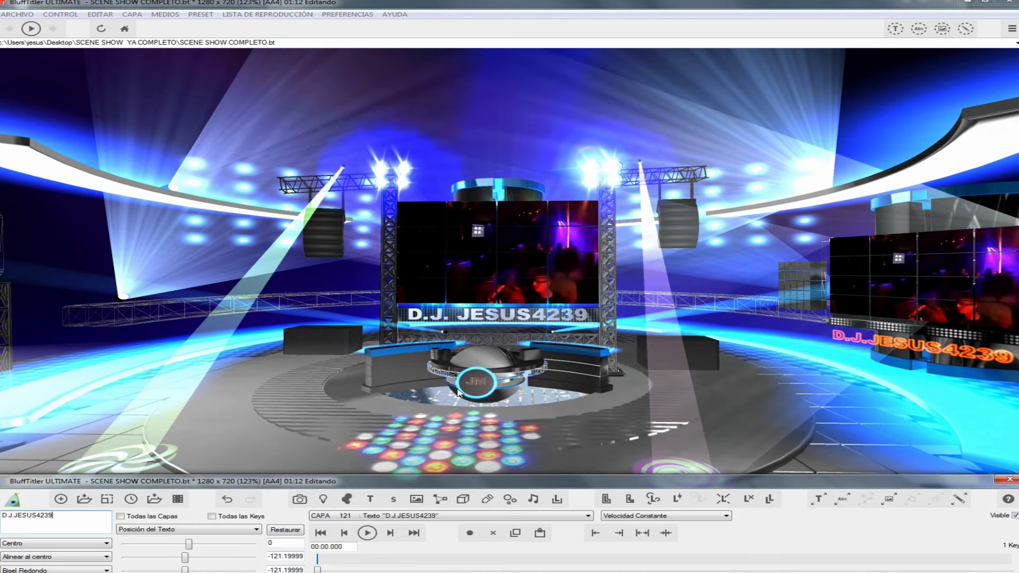
left_click(564, 516)
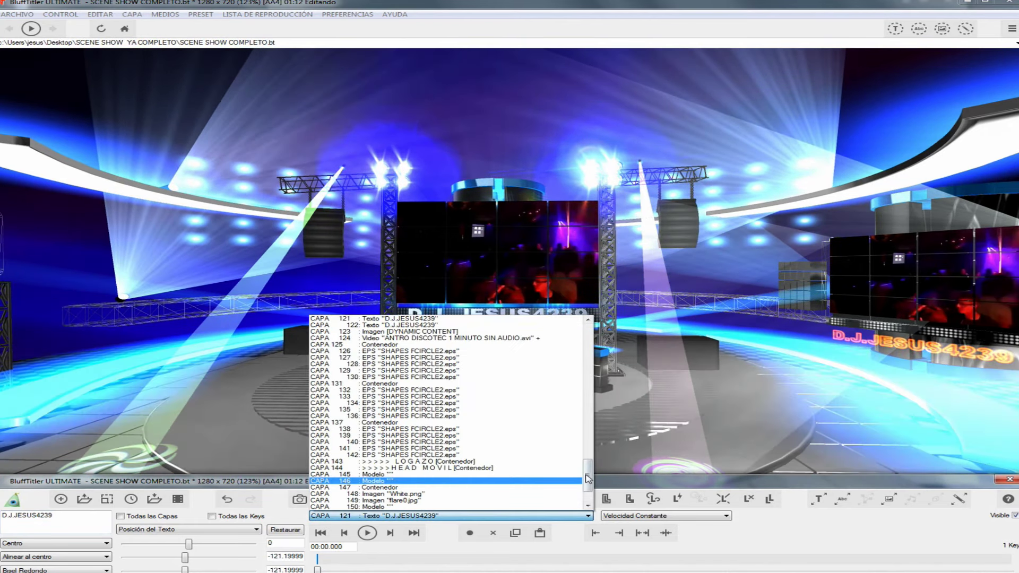
left_click_drag(582, 483, 526, 350)
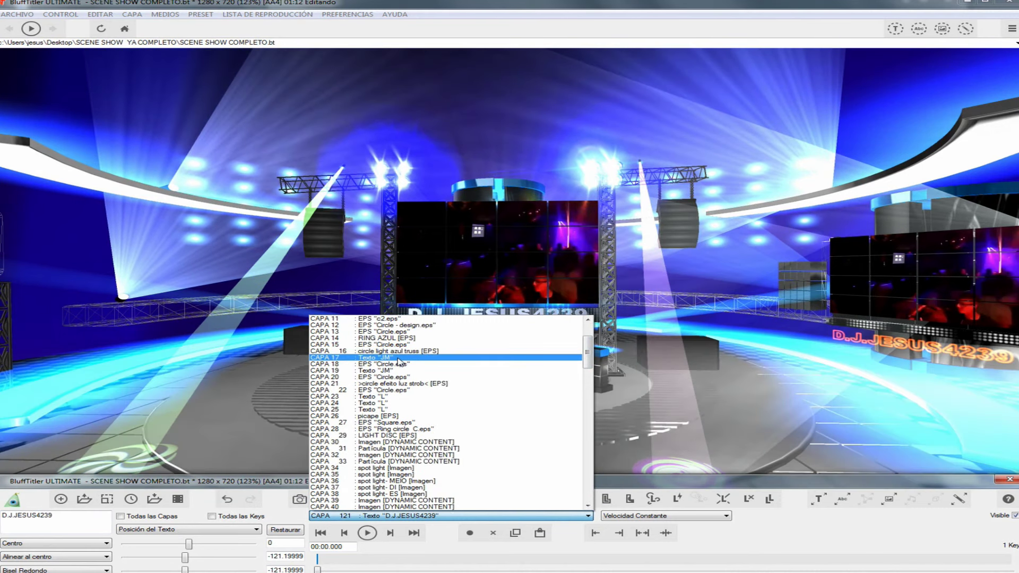
left_click(399, 359)
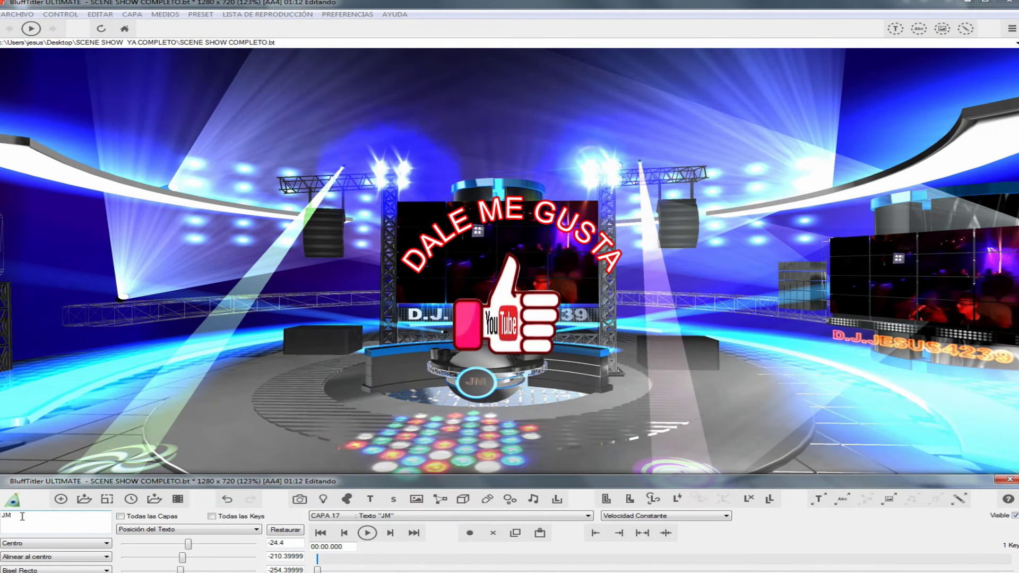
key("BackSpace")
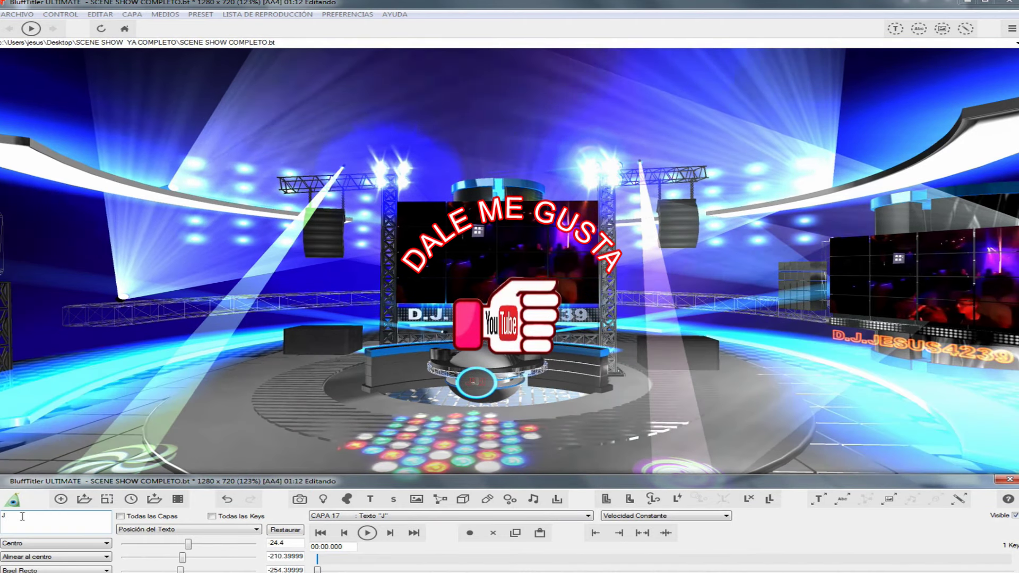
key("BackSpace")
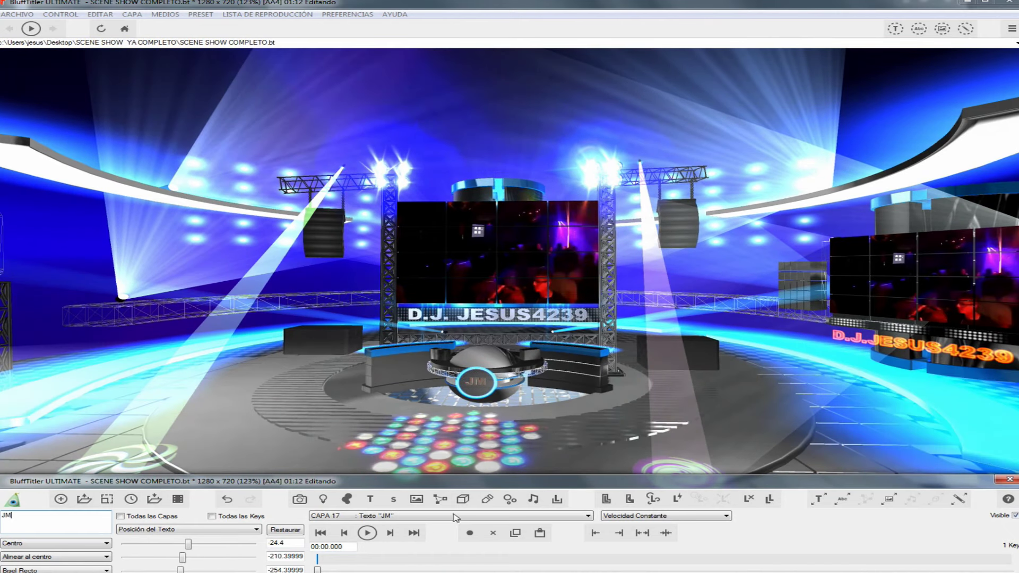
left_click(505, 516)
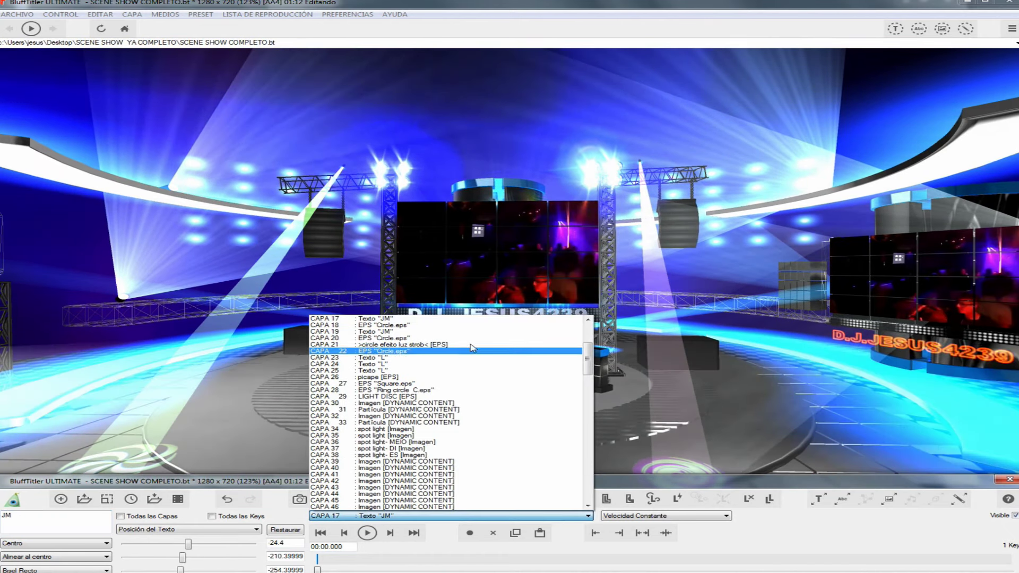
left_click(589, 320)
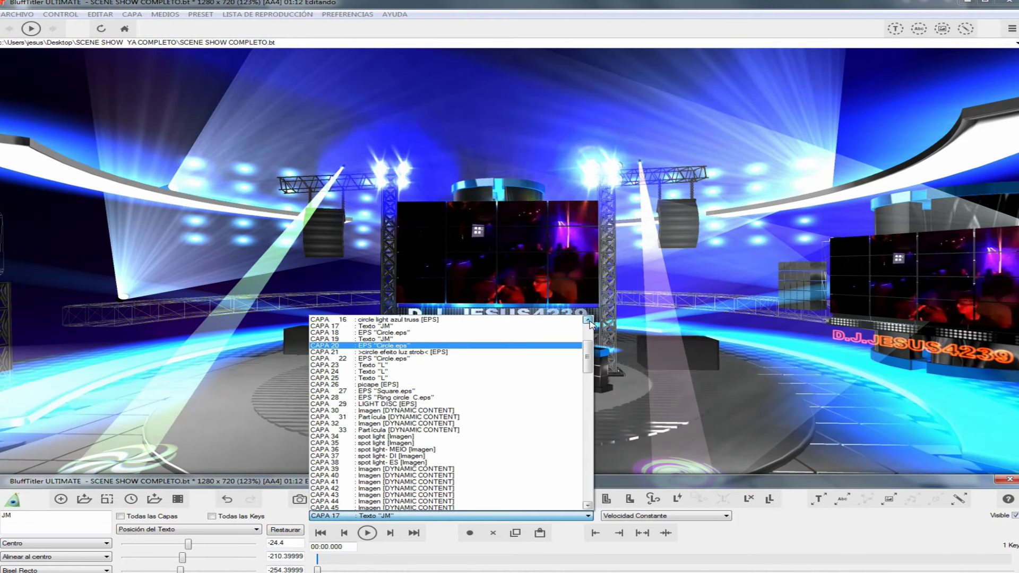
left_click(381, 345)
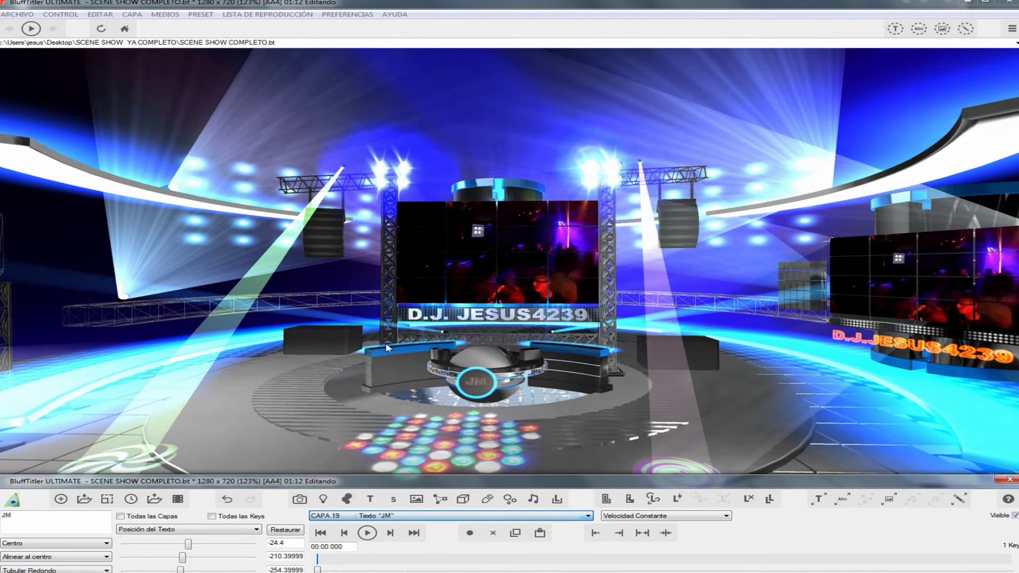
key("Page_Up")
key("Page_Up")
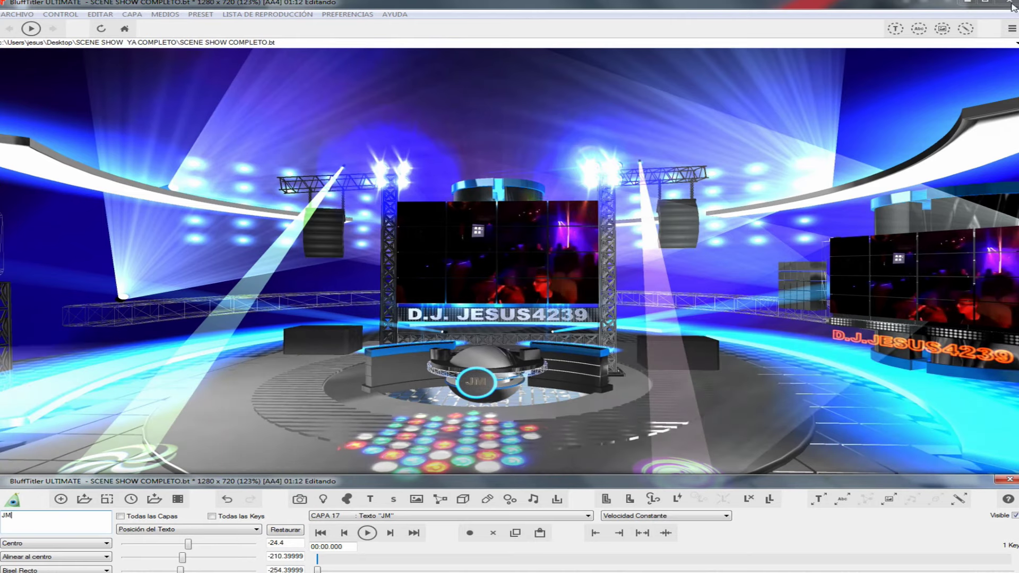
left_click(15, 14)
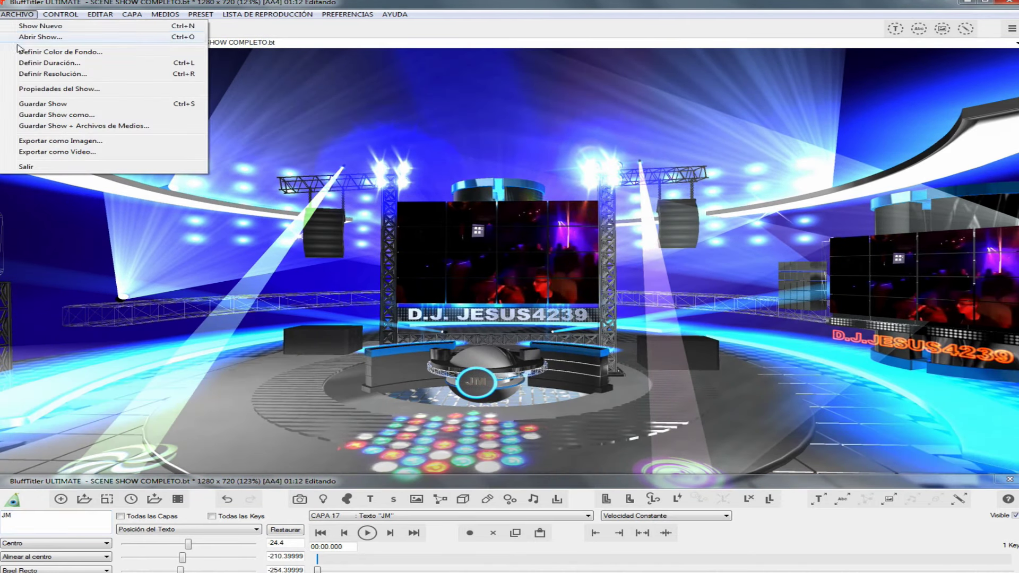
left_click(49, 153)
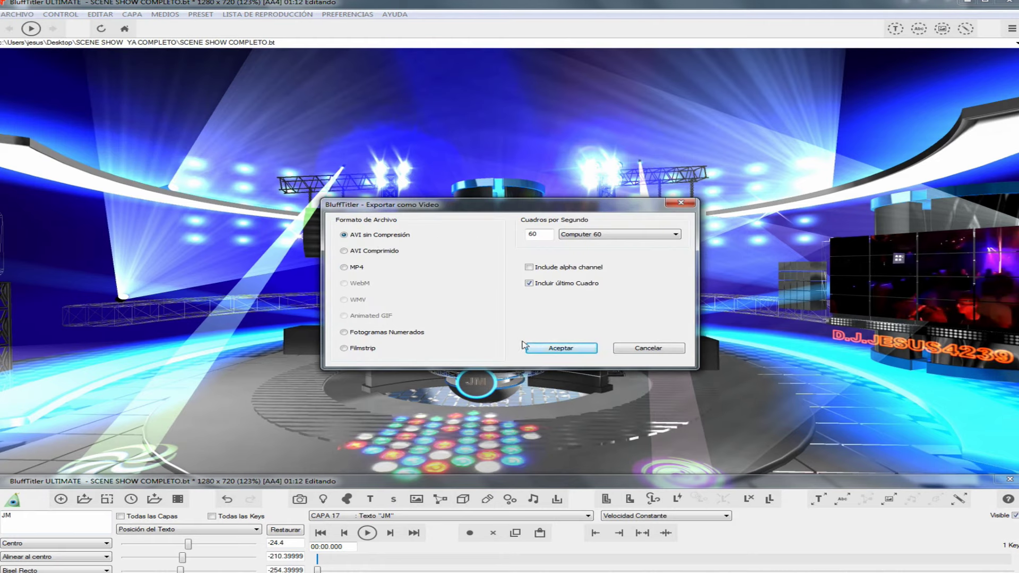
left_click(681, 206)
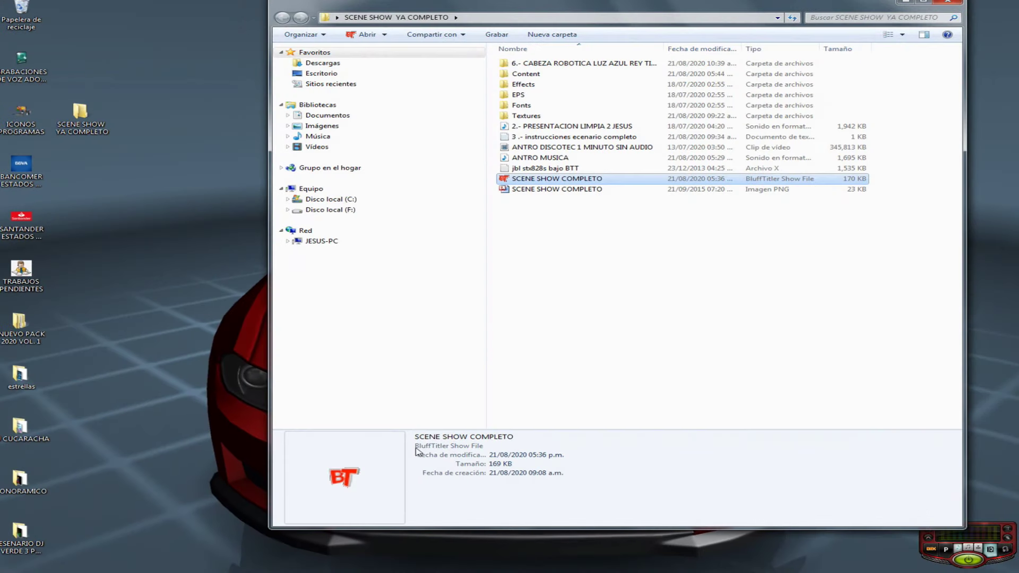
Close the show folder window and drag SCENE SHOW YA COMPLETO to the desktop's top row
left_click(946, 3)
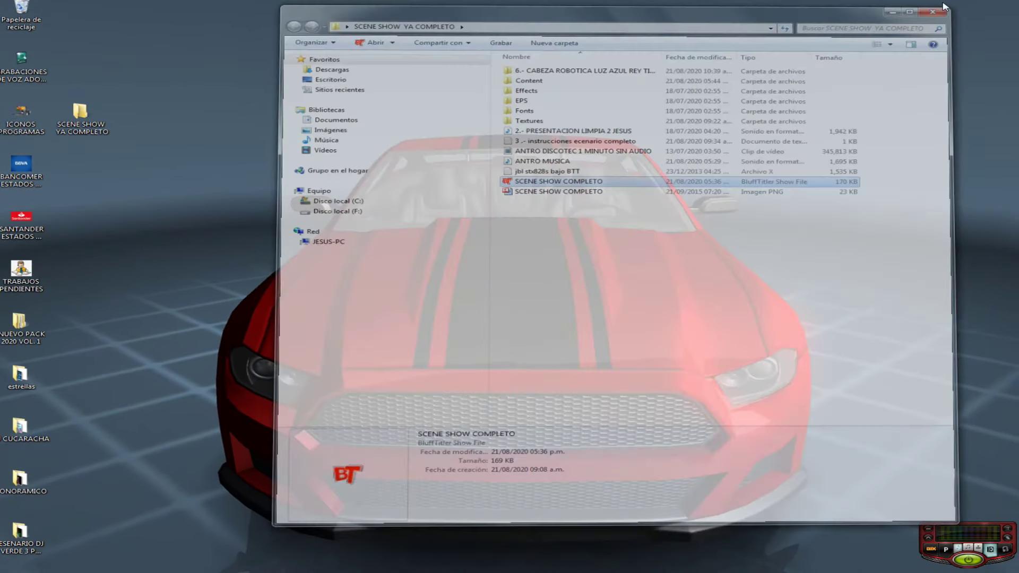
left_click_drag(79, 116, 81, 13)
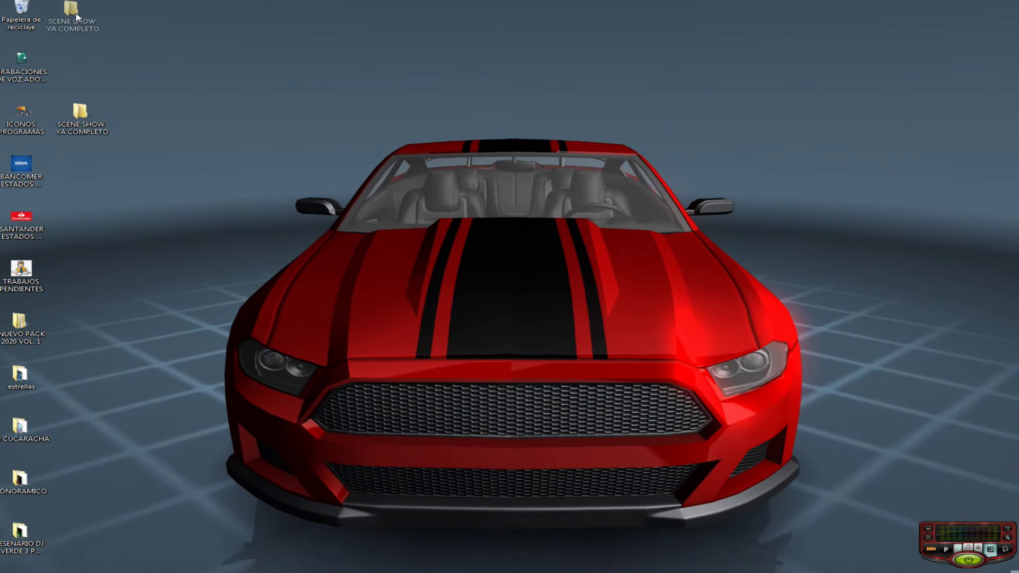